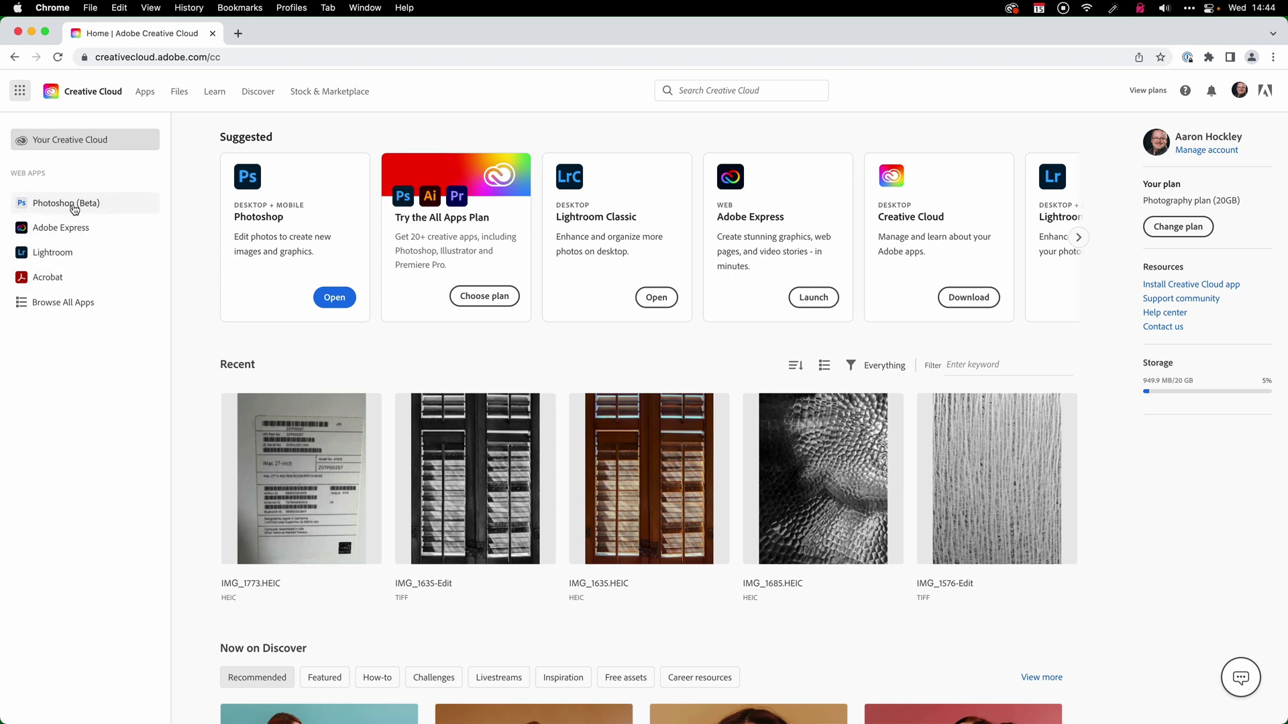
Open luke.jpg from the Desktop in Photoshop (Beta) on the web.
left_click(71, 212)
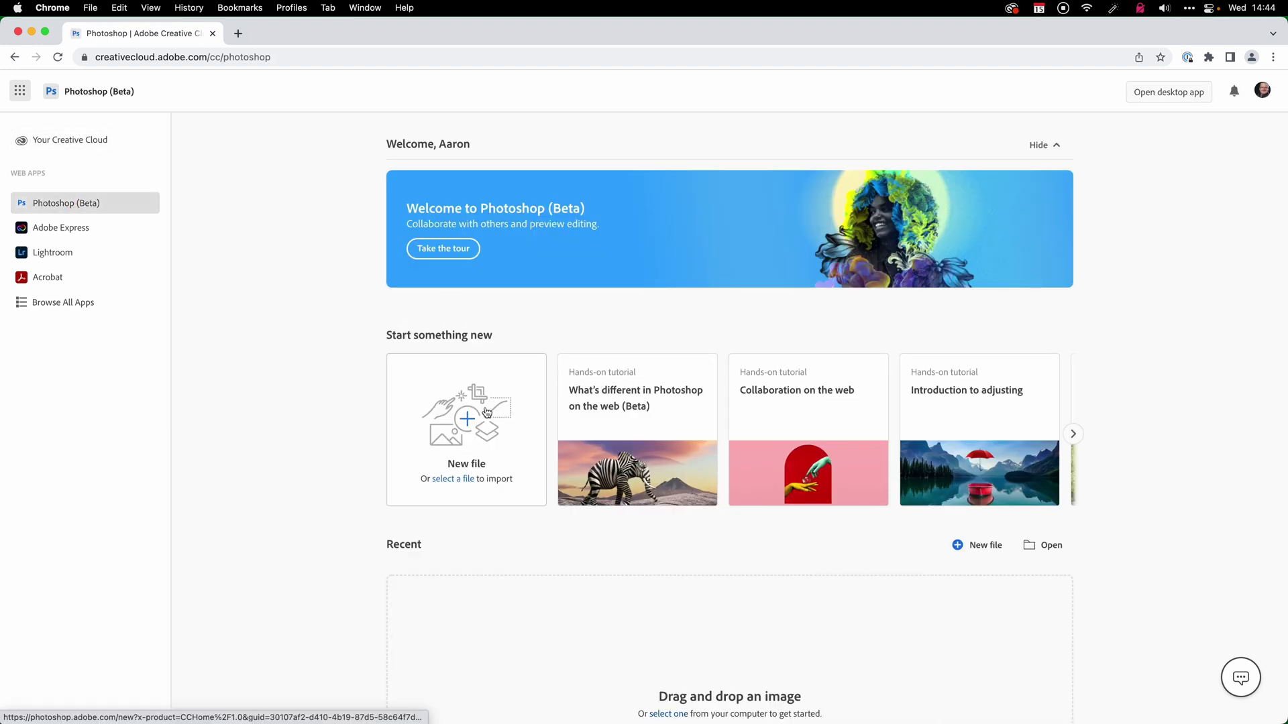
left_click(456, 480)
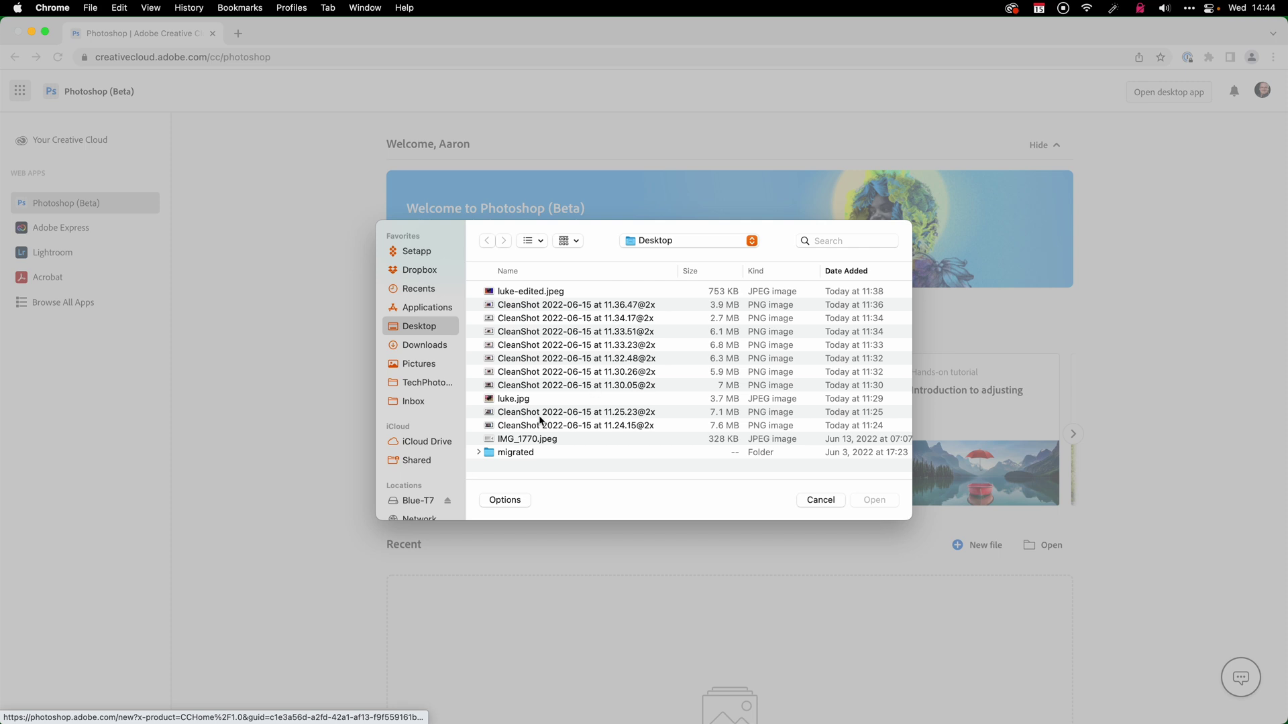
double_click(513, 398)
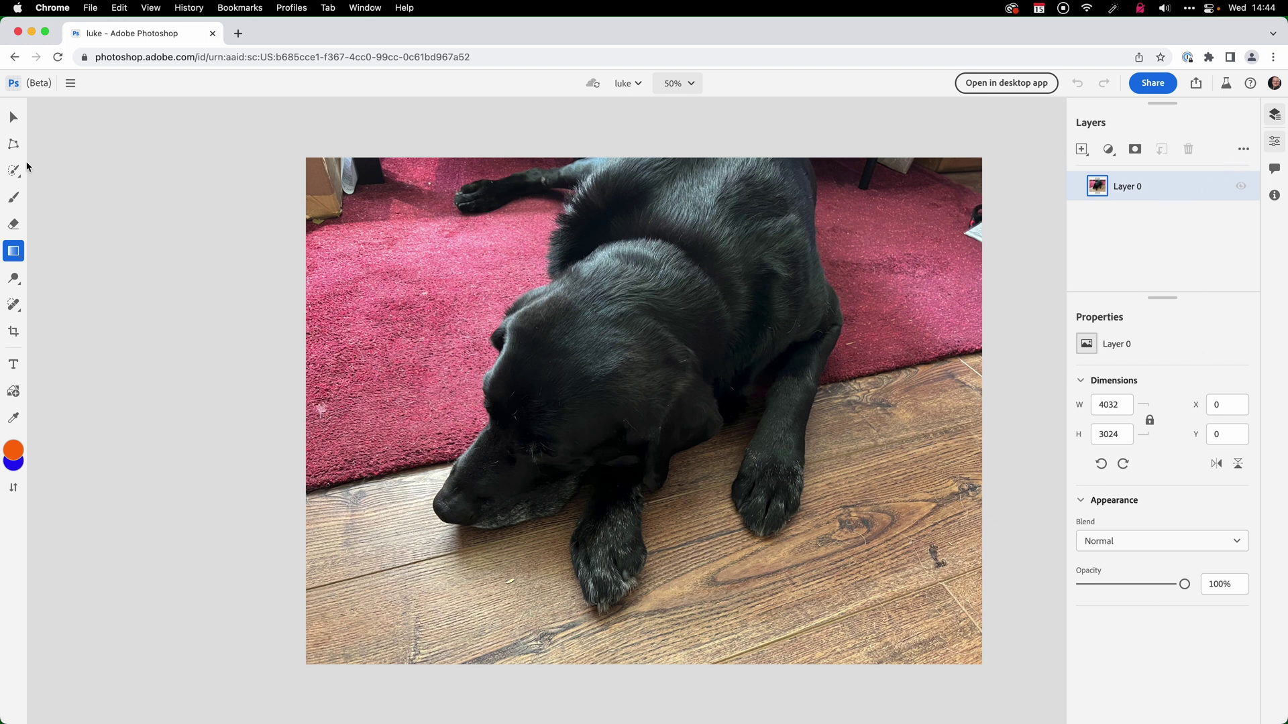
Crop the top strip off the dog photo, leaving it 4032 × 2618 pixels.
left_click(14, 334)
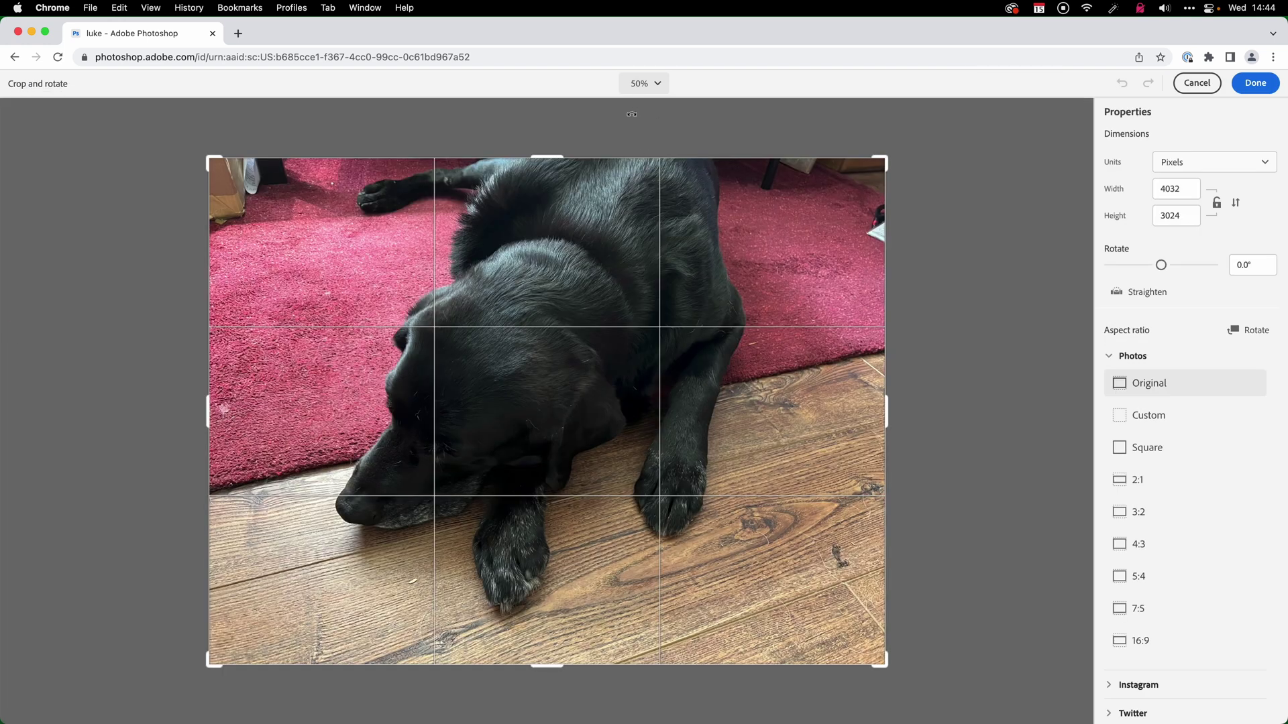
left_click_drag(555, 156, 546, 191)
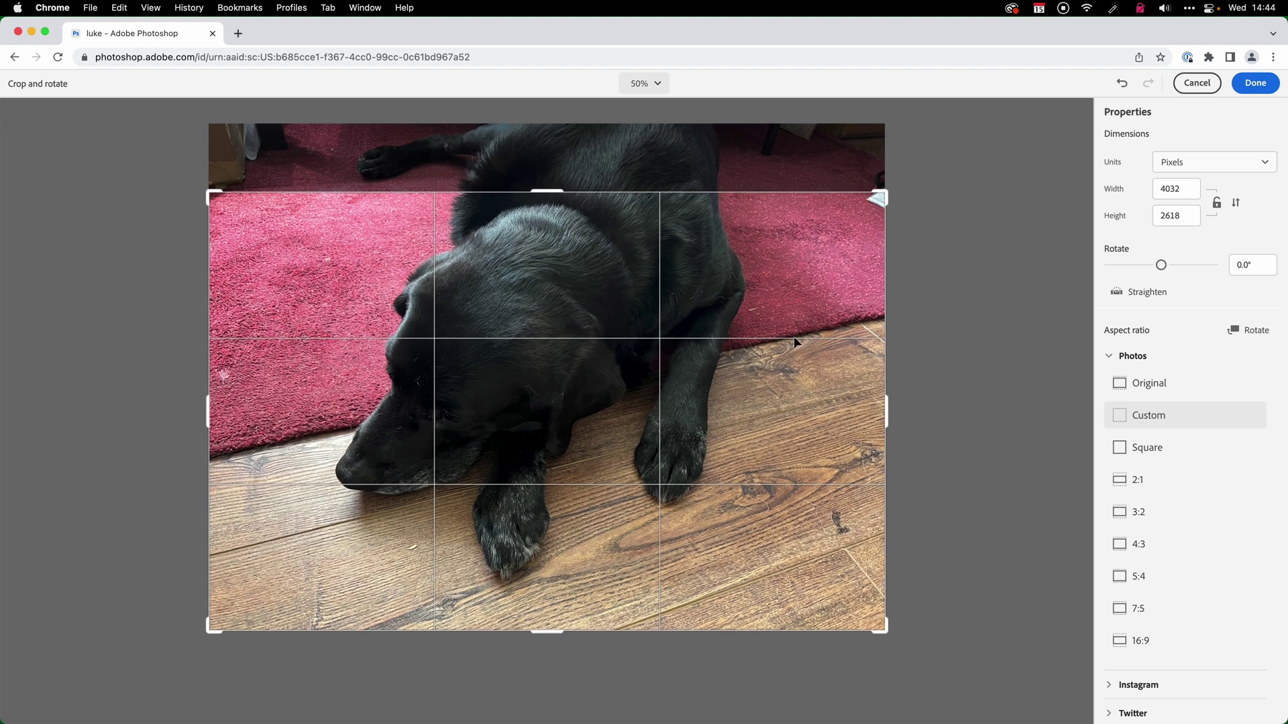
left_click(1254, 88)
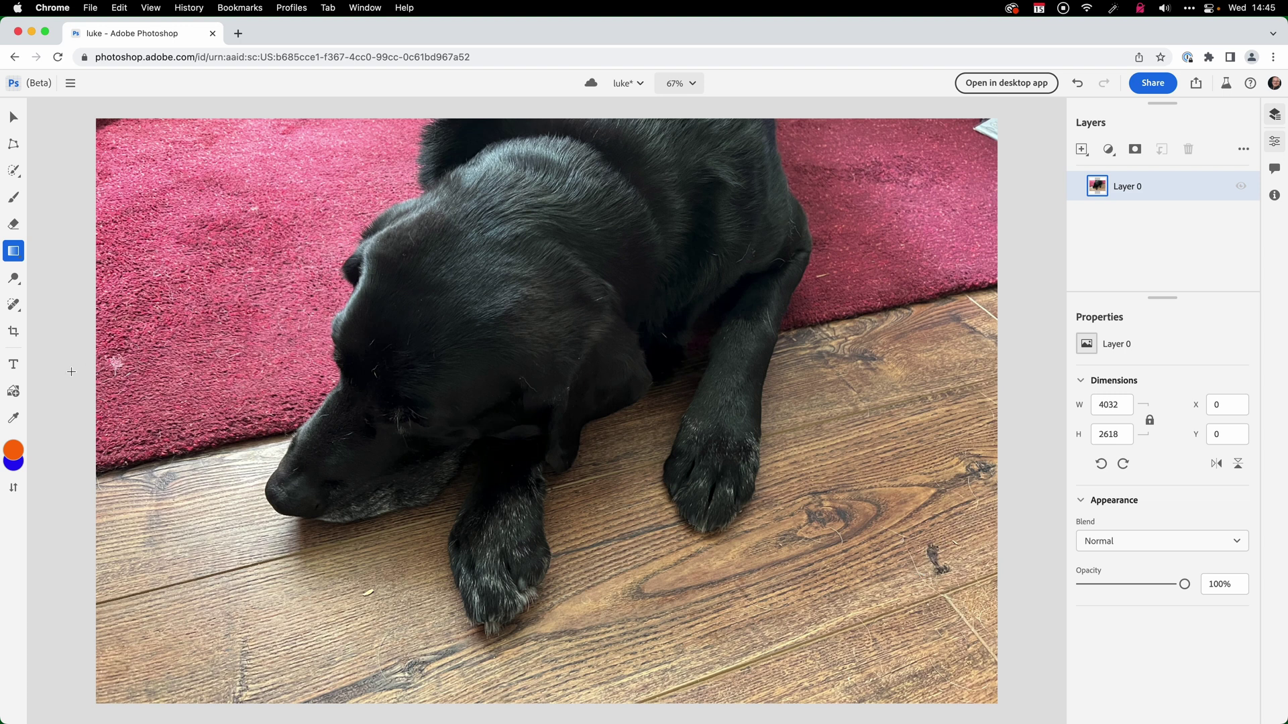
Clone over the top-right corner with the Clone Stamp from a nearby source point.
left_click(14, 305)
left_click(13, 305)
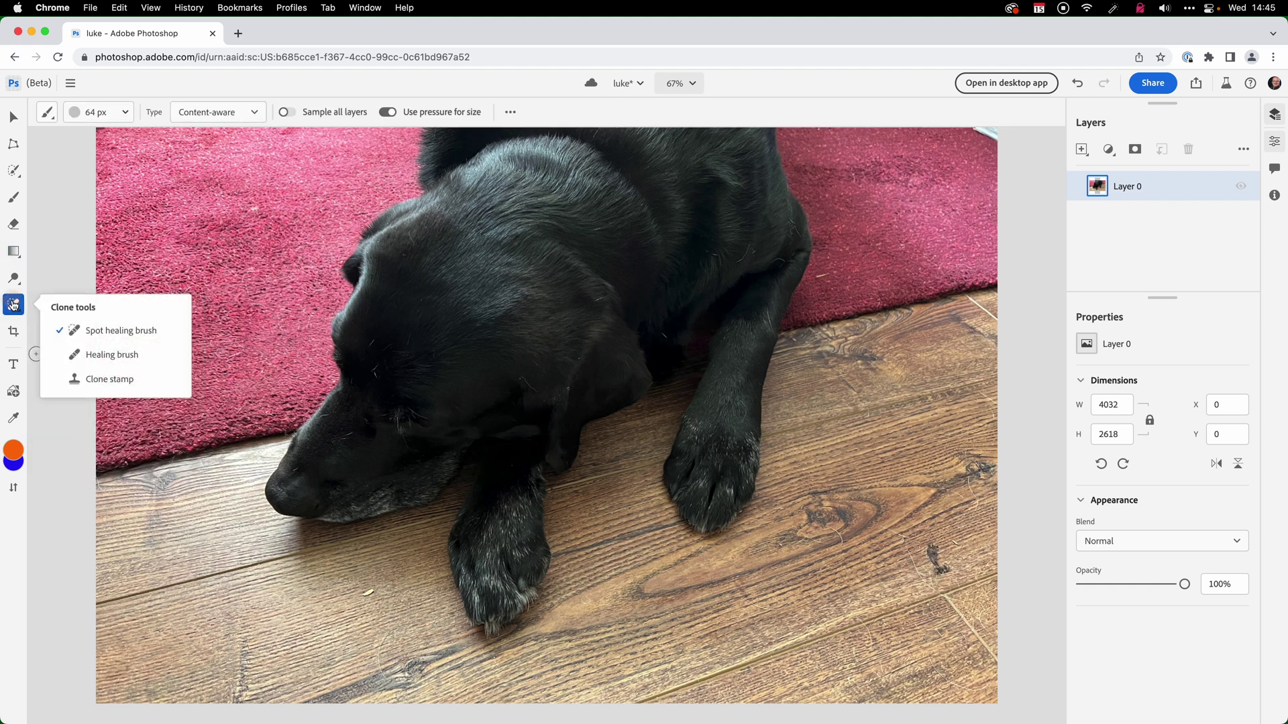
left_click(111, 380)
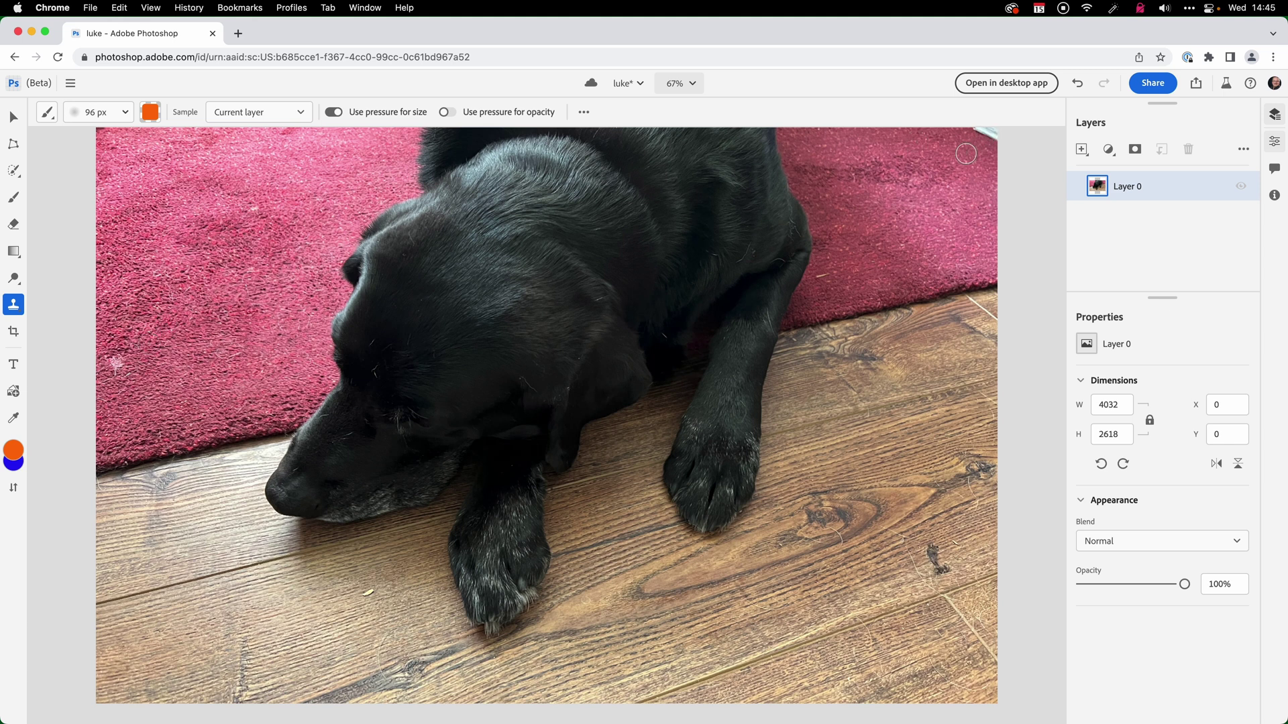
key("alt")
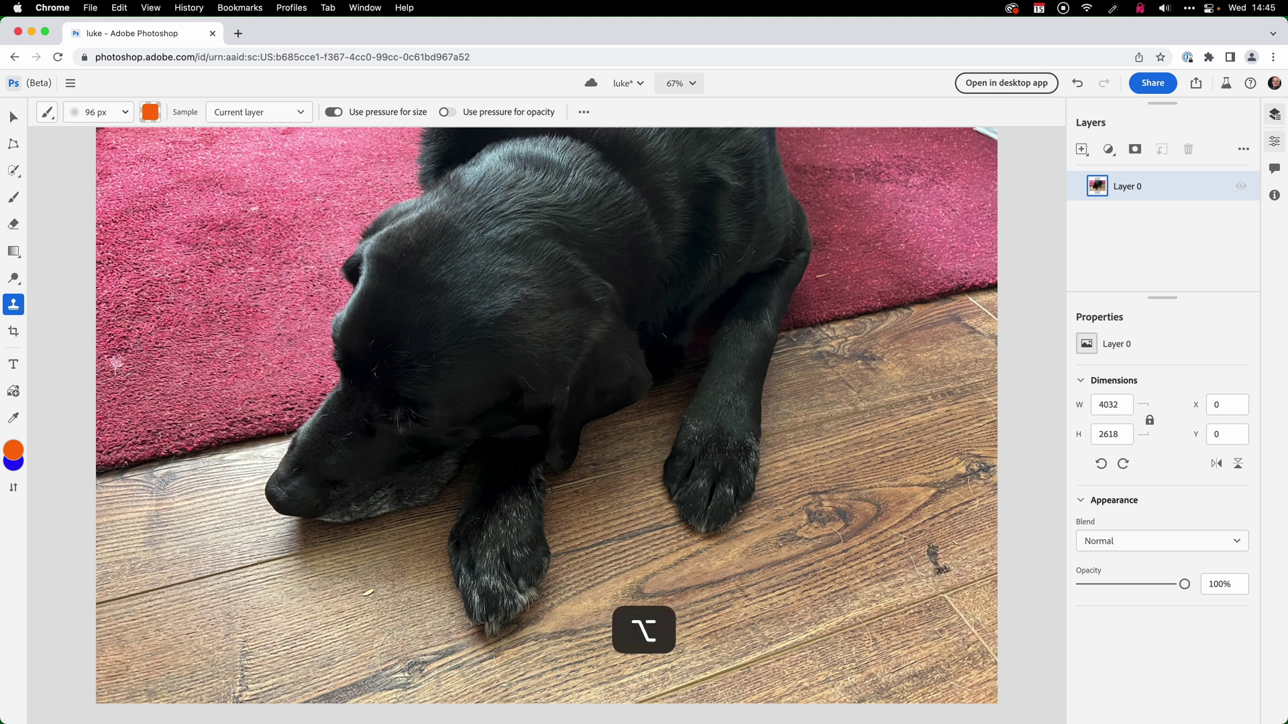
left_click(966, 153, "alt")
mouse_move(996, 138)
left_mouse_down()
mouse_move(976, 132)
mouse_move(988, 134)
left_mouse_up()
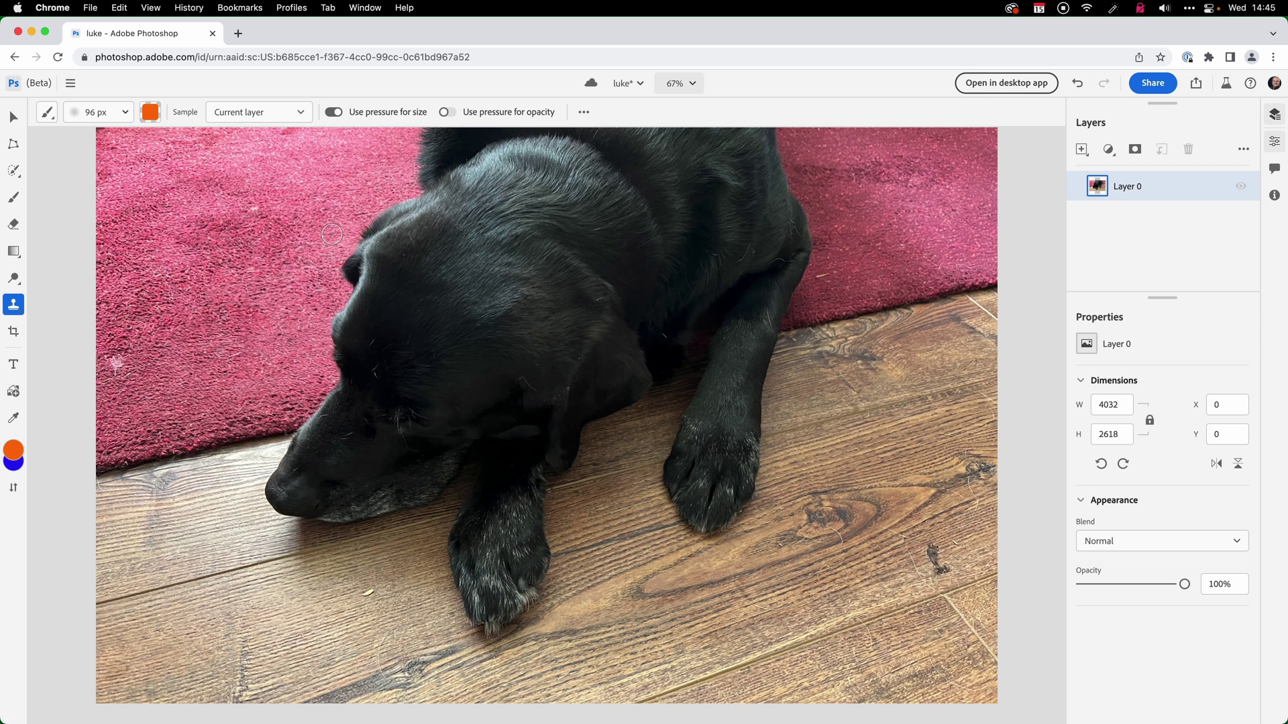
Heal the dark floor spots and the pale rug mark with the Healing Brush.
left_click(13, 306)
left_click(100, 354)
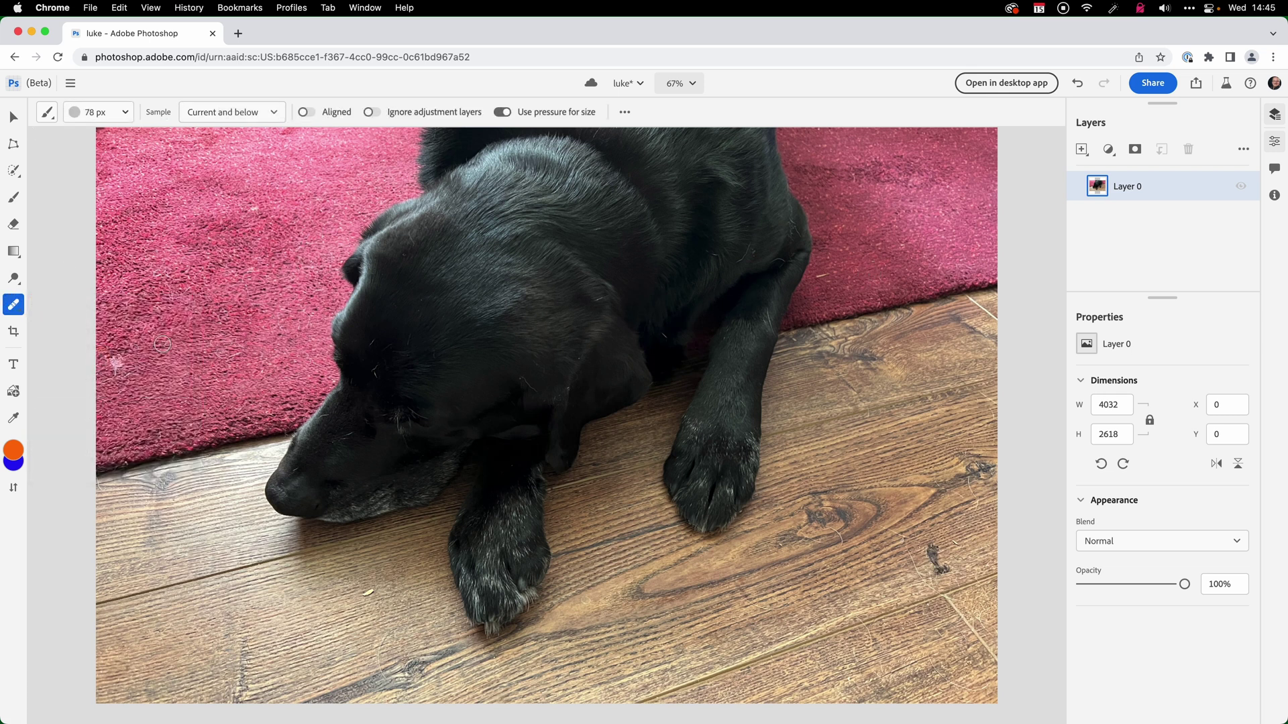
key("alt")
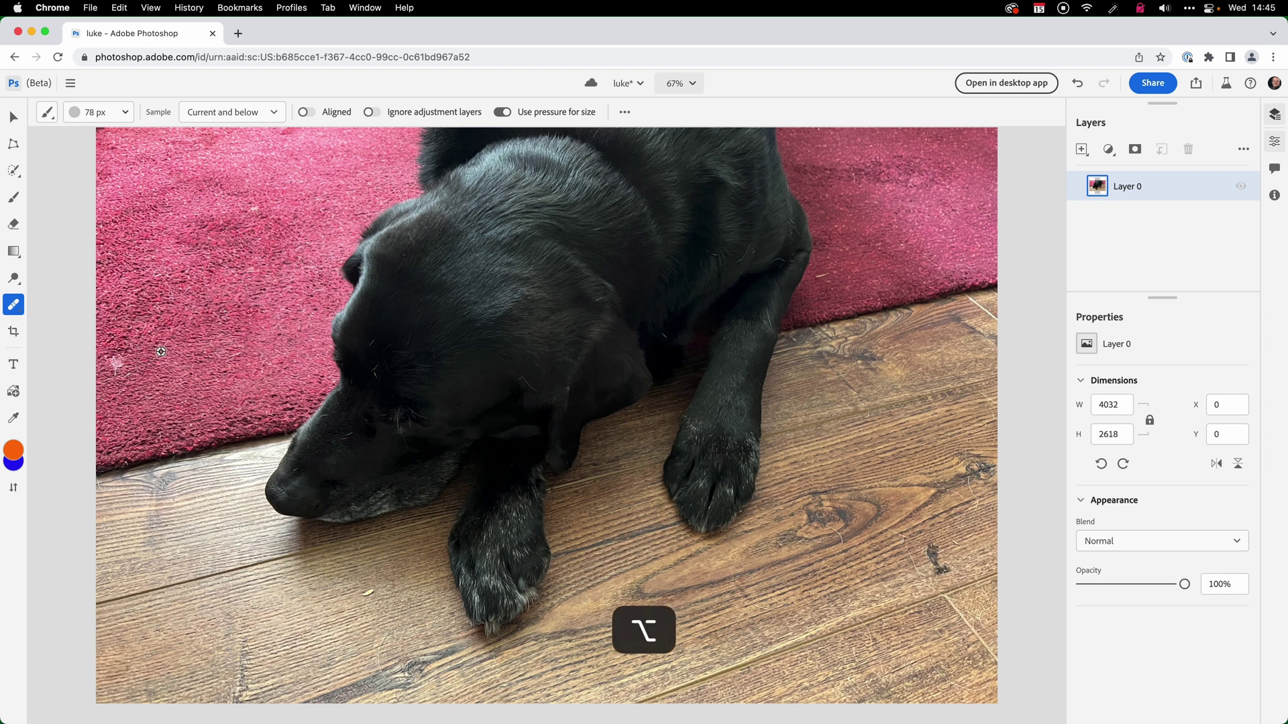
left_click(161, 352, "alt")
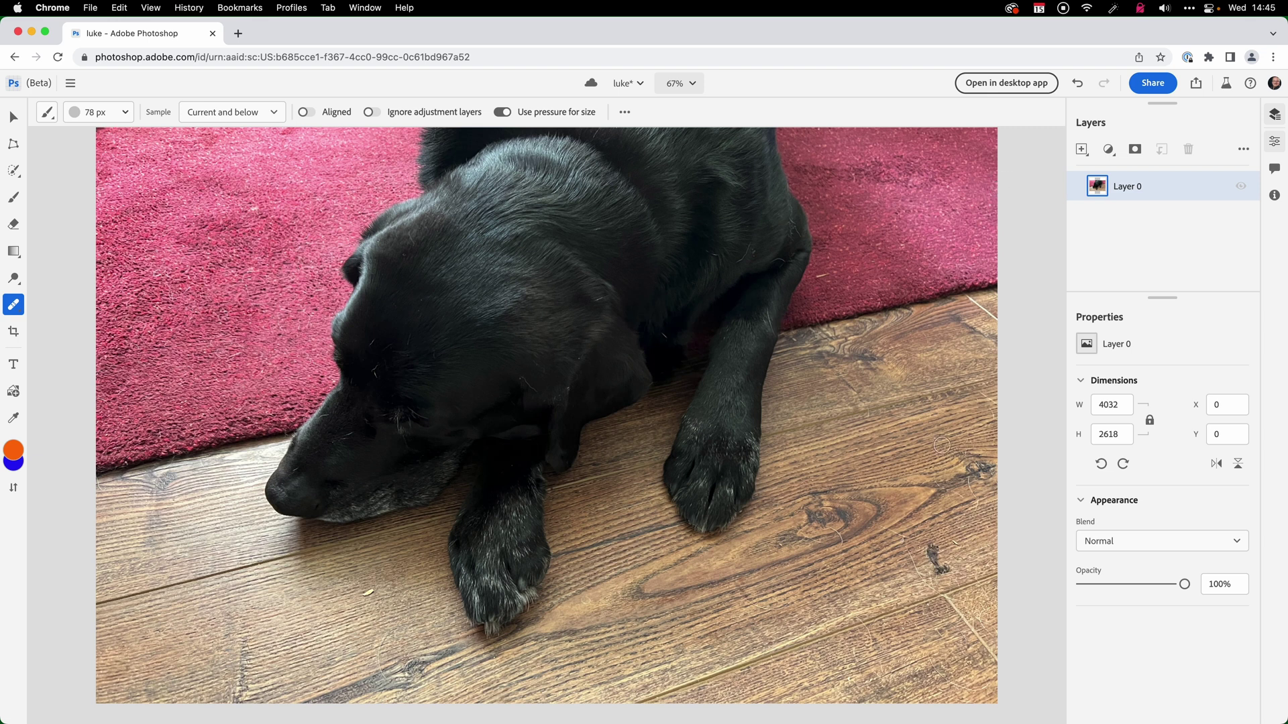
left_click(960, 536, "alt")
left_click(941, 565)
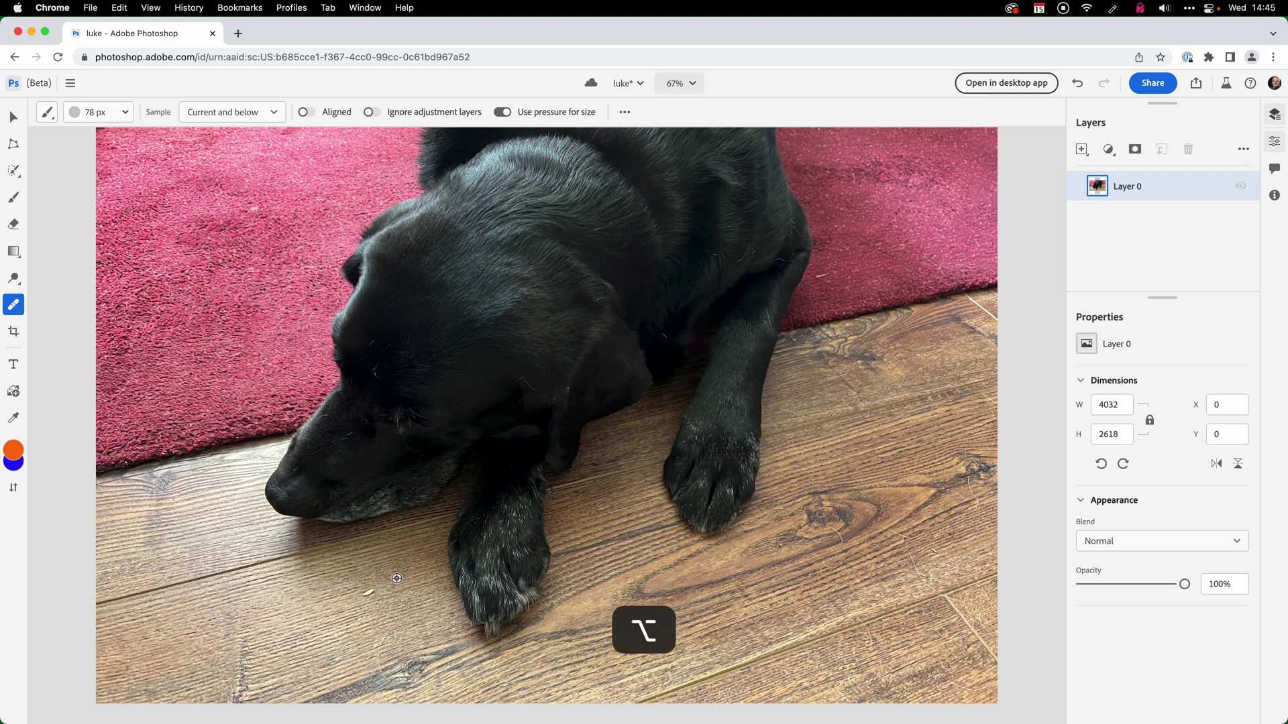
left_click(364, 586, "alt")
left_click(338, 602)
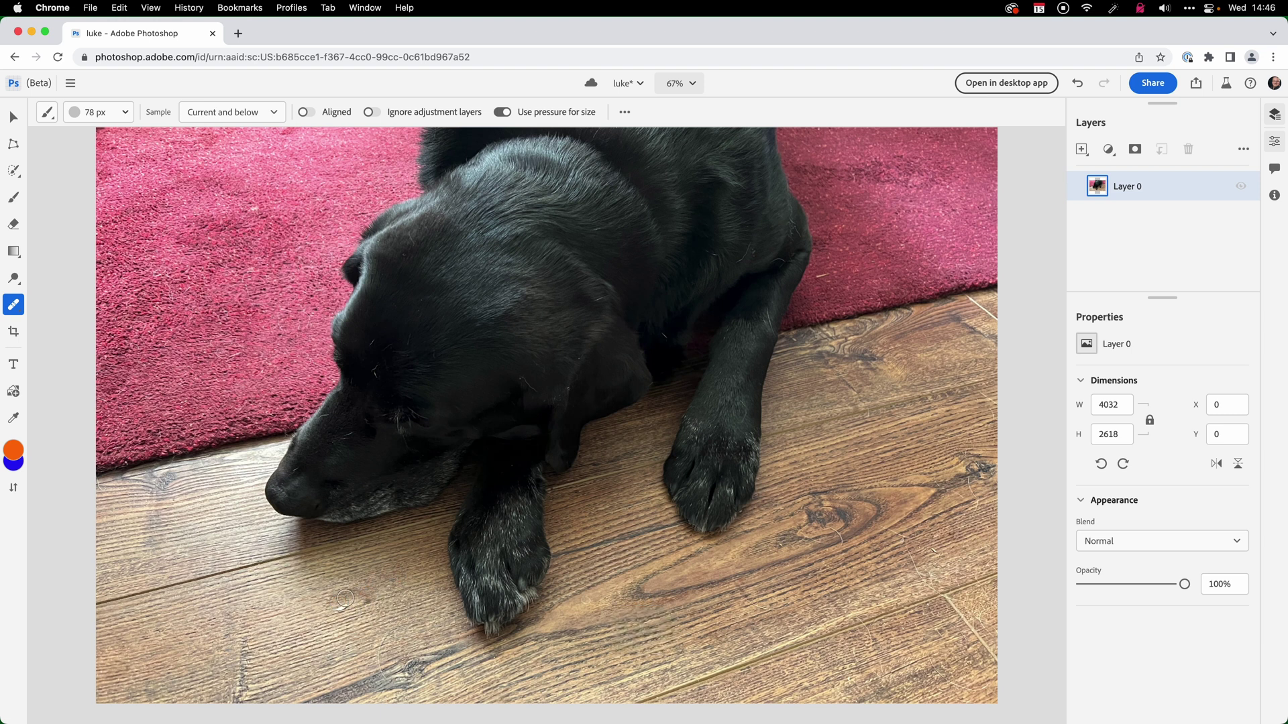
left_click(849, 266, "alt")
left_click(826, 271)
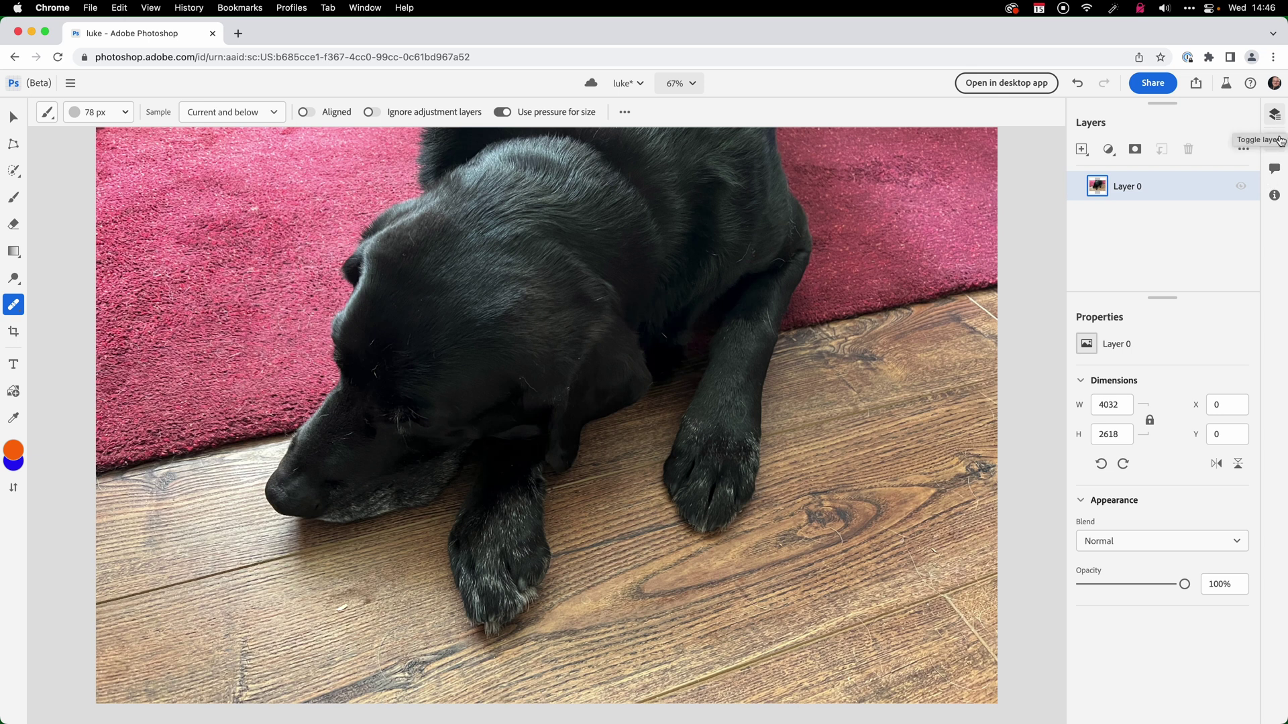
left_click(1109, 151)
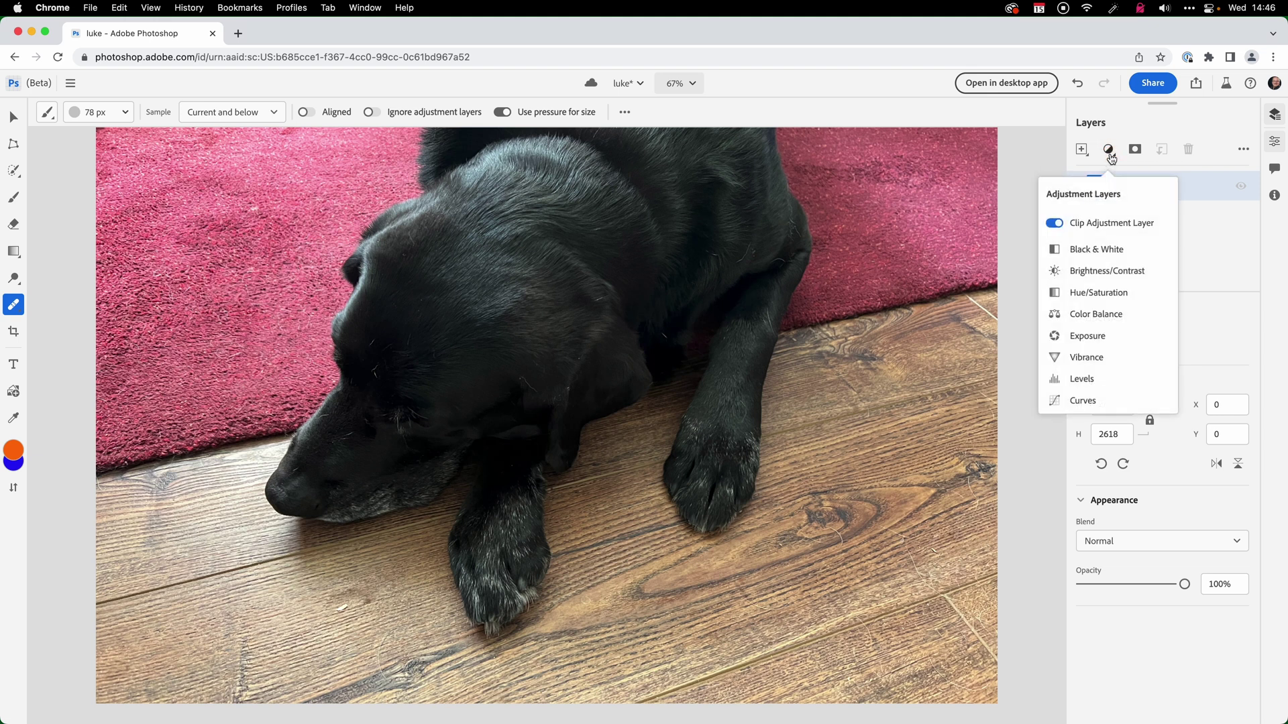
Add a Curves layer and raise its highlight and shadow points to brighten the photo.
left_click(1131, 401)
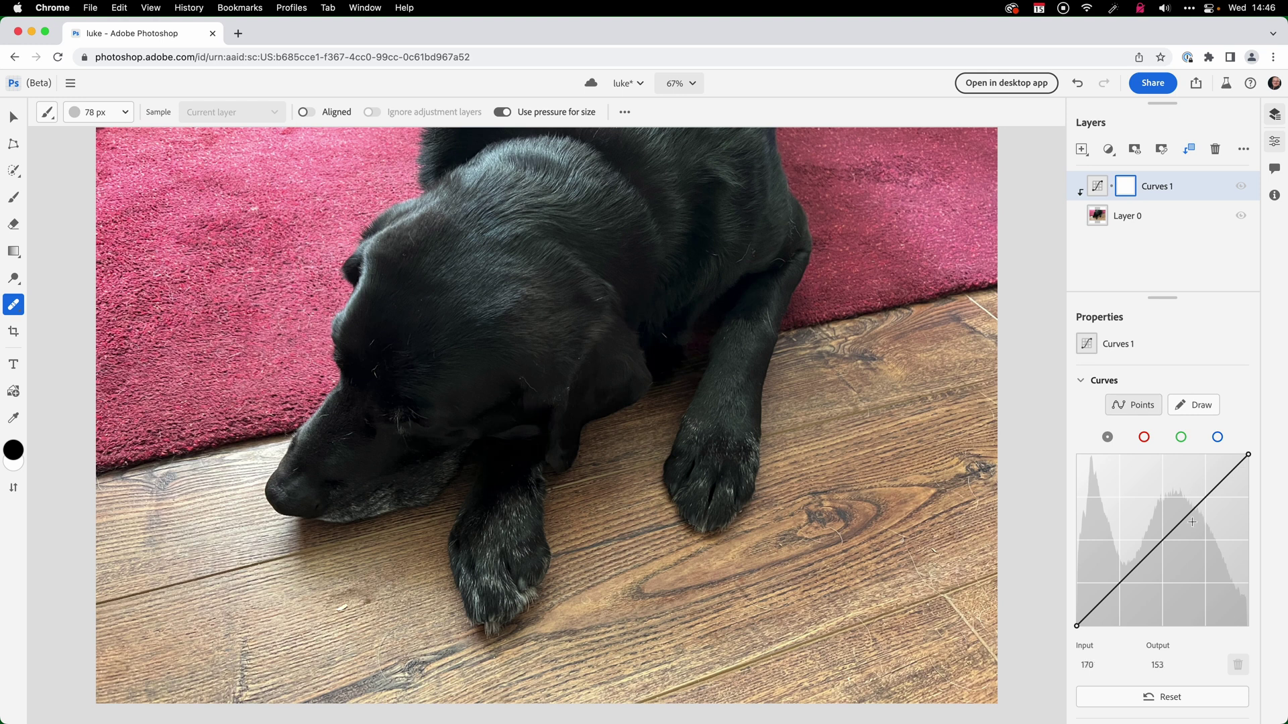
left_click_drag(1192, 510, 1192, 497)
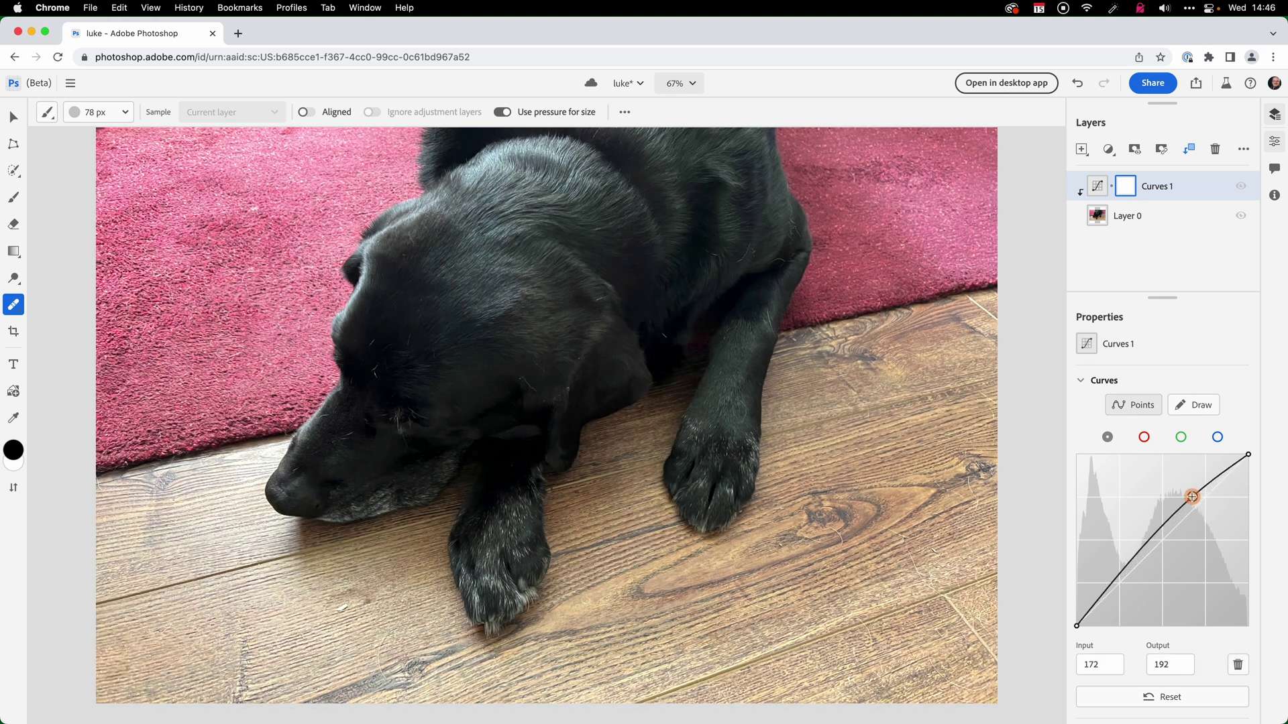
left_click_drag(1118, 574, 1163, 509)
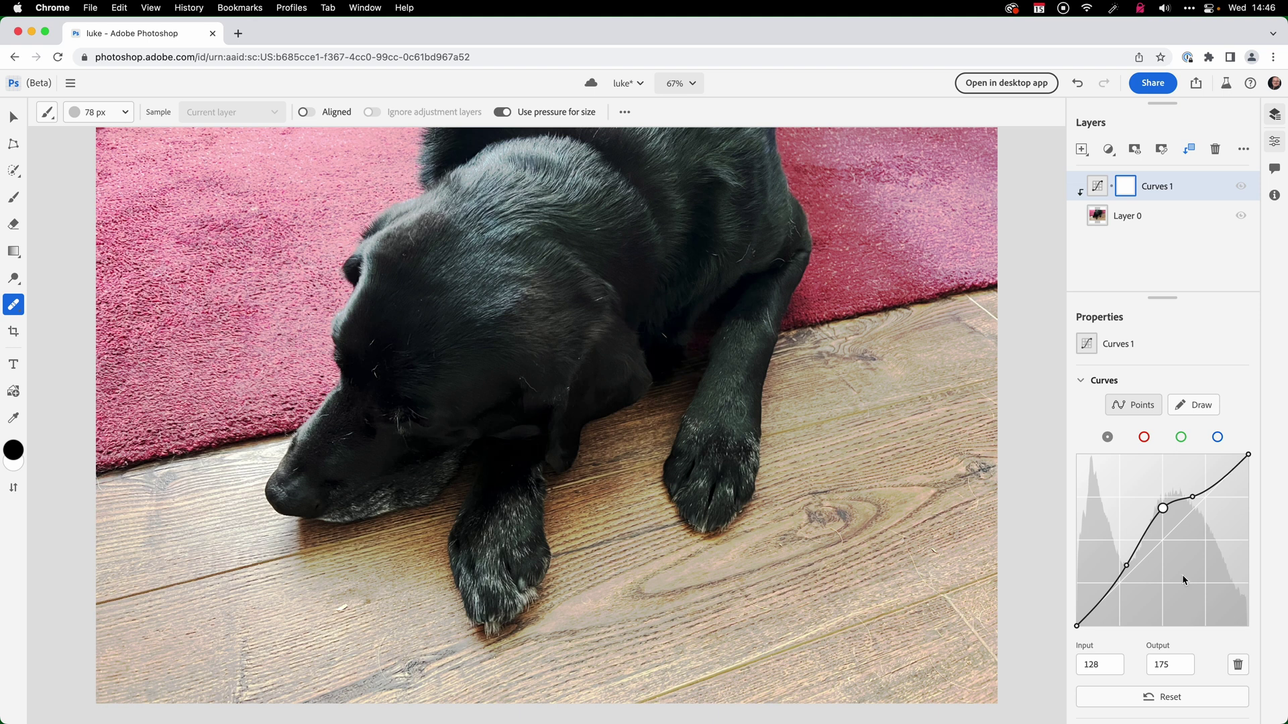
left_click_drag(1126, 568, 1125, 560)
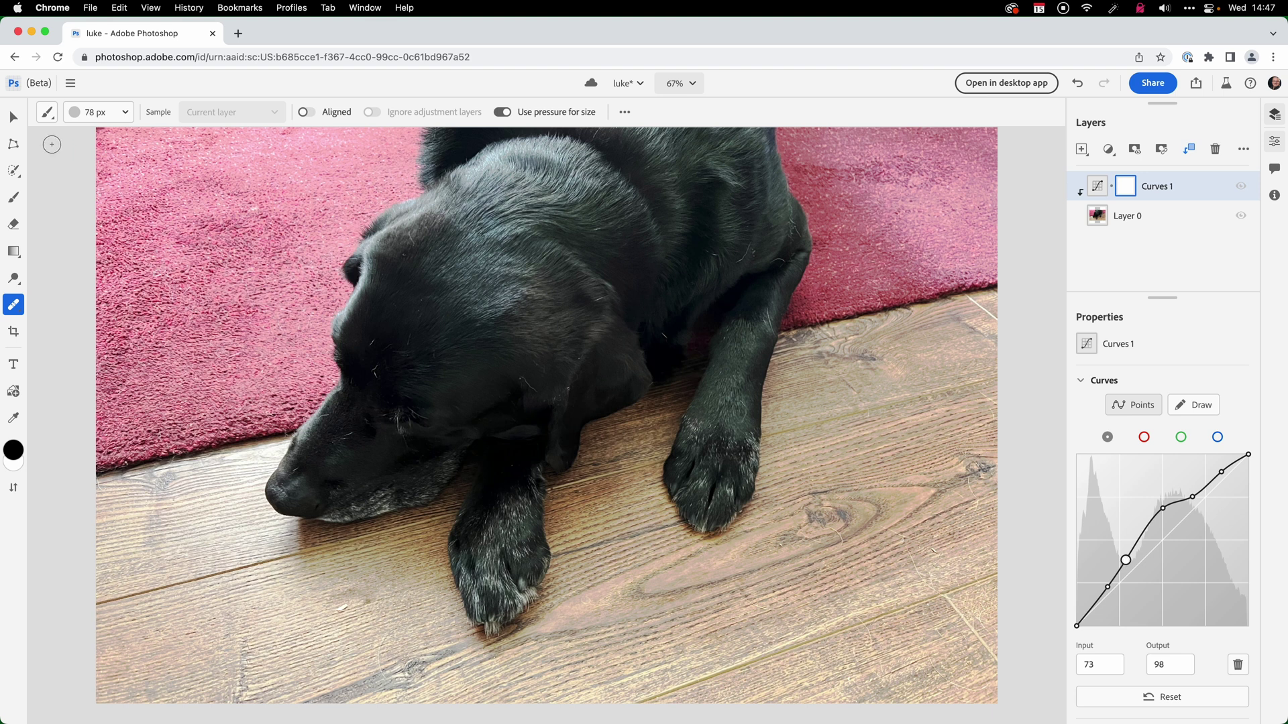
Make Layer 0 active and select the dog with Select Subject.
left_click(15, 171)
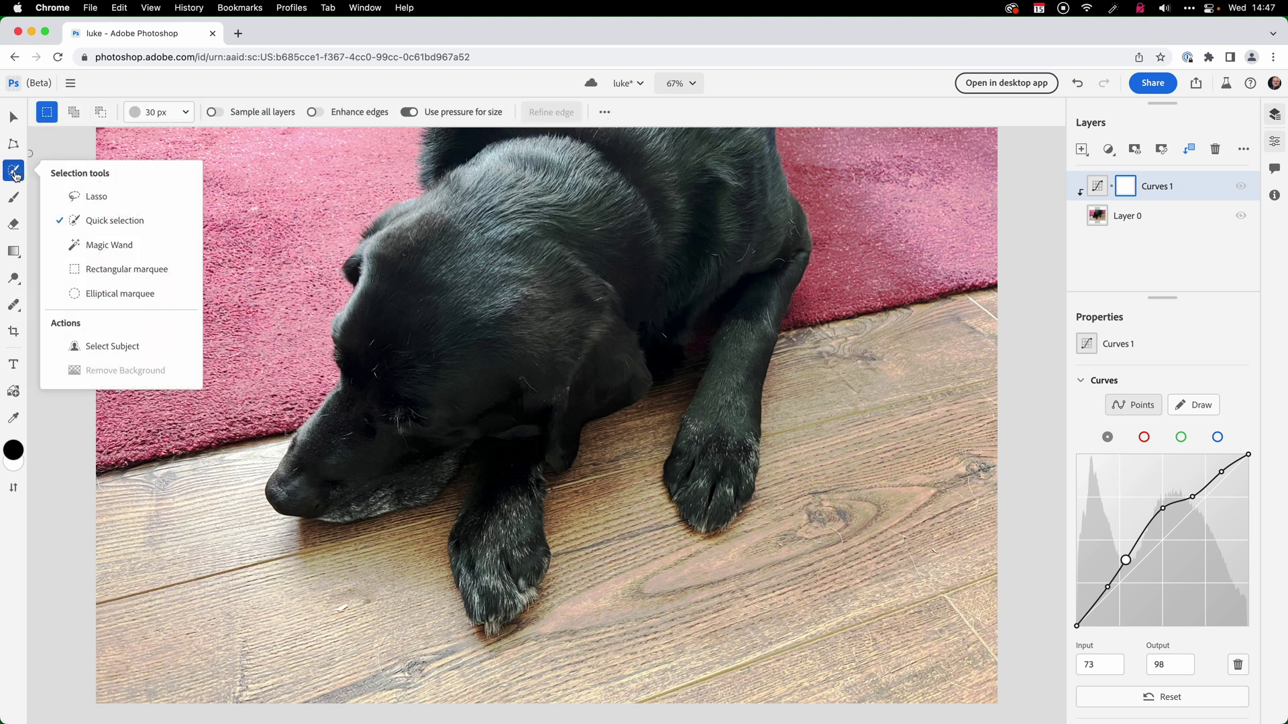
key("Escape")
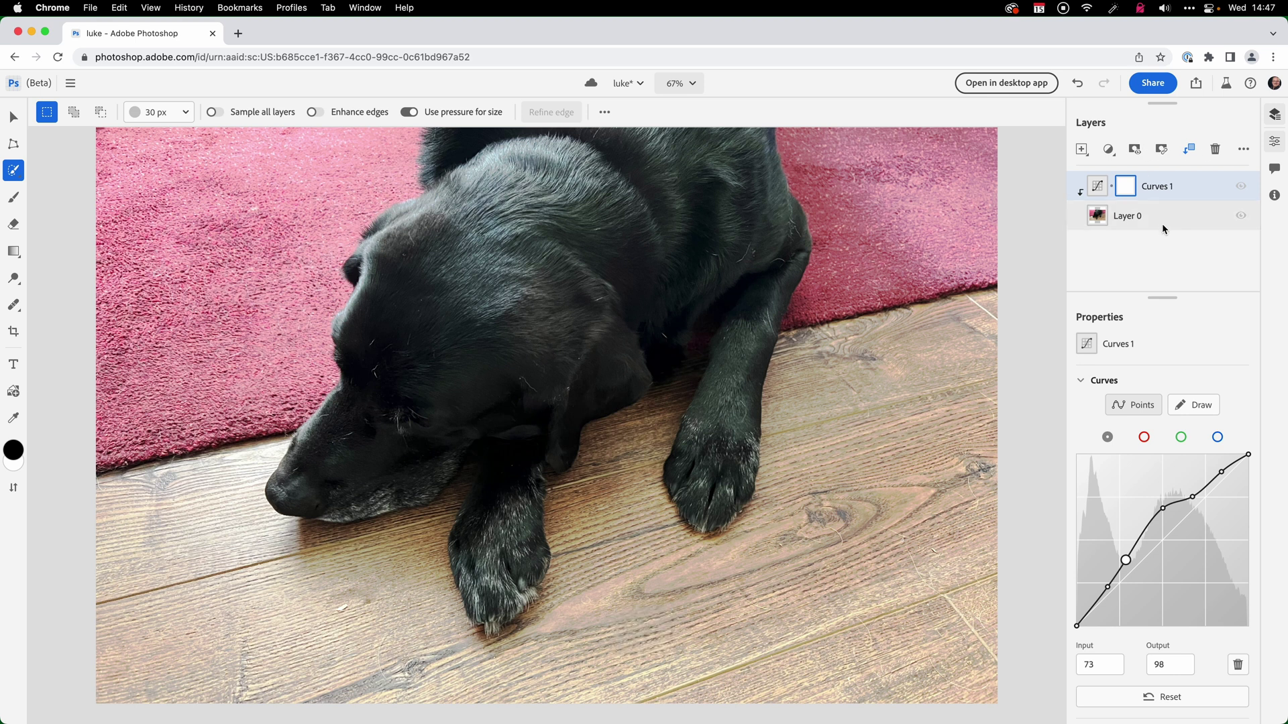
left_click(1167, 225)
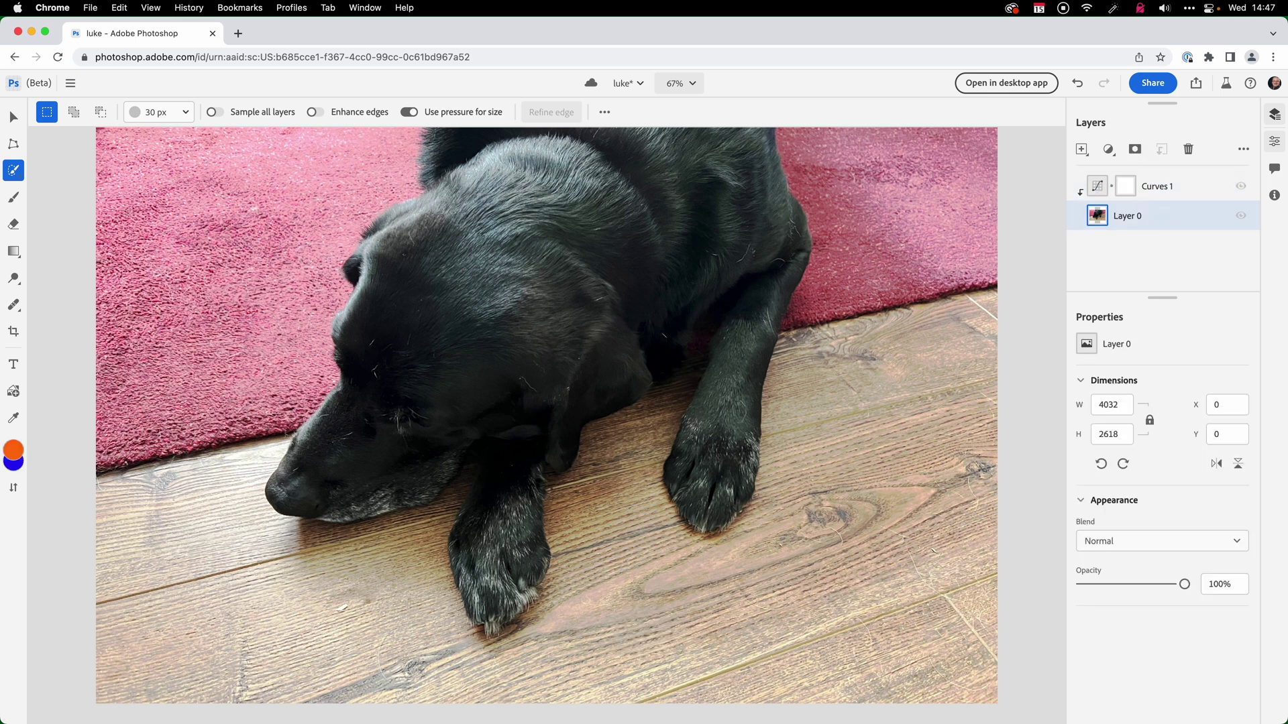
left_click(14, 173)
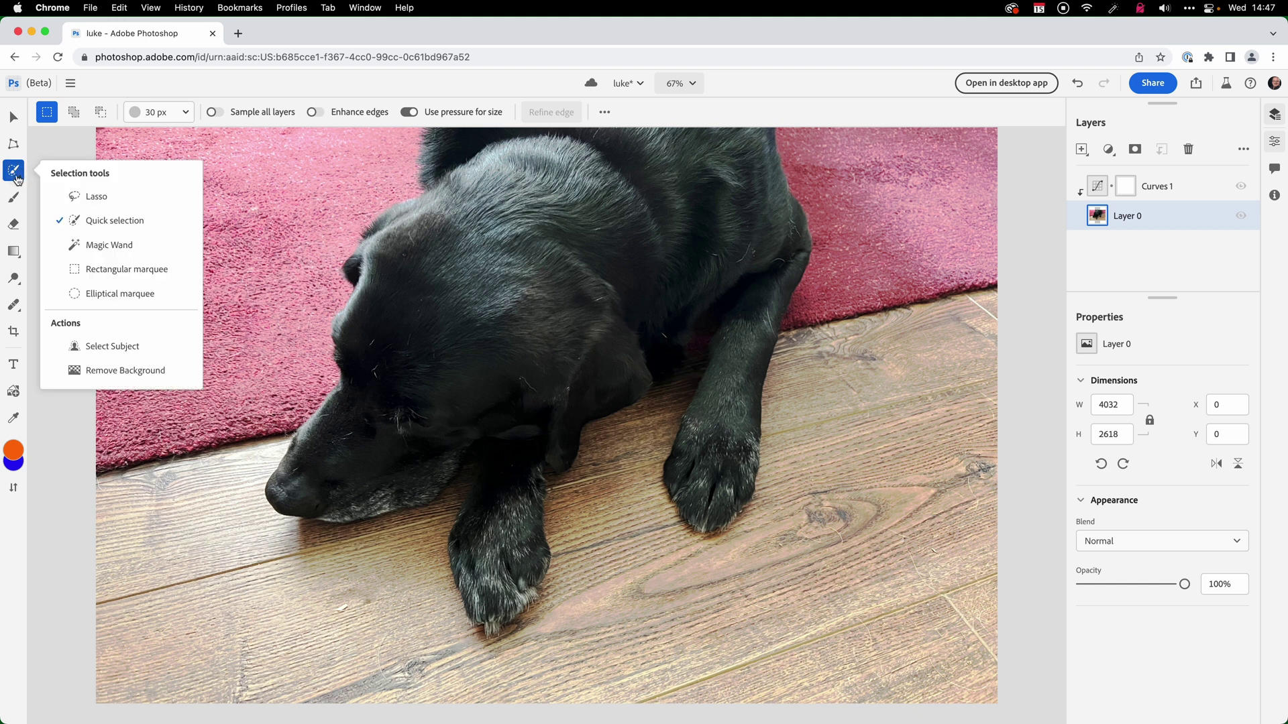
left_click(125, 345)
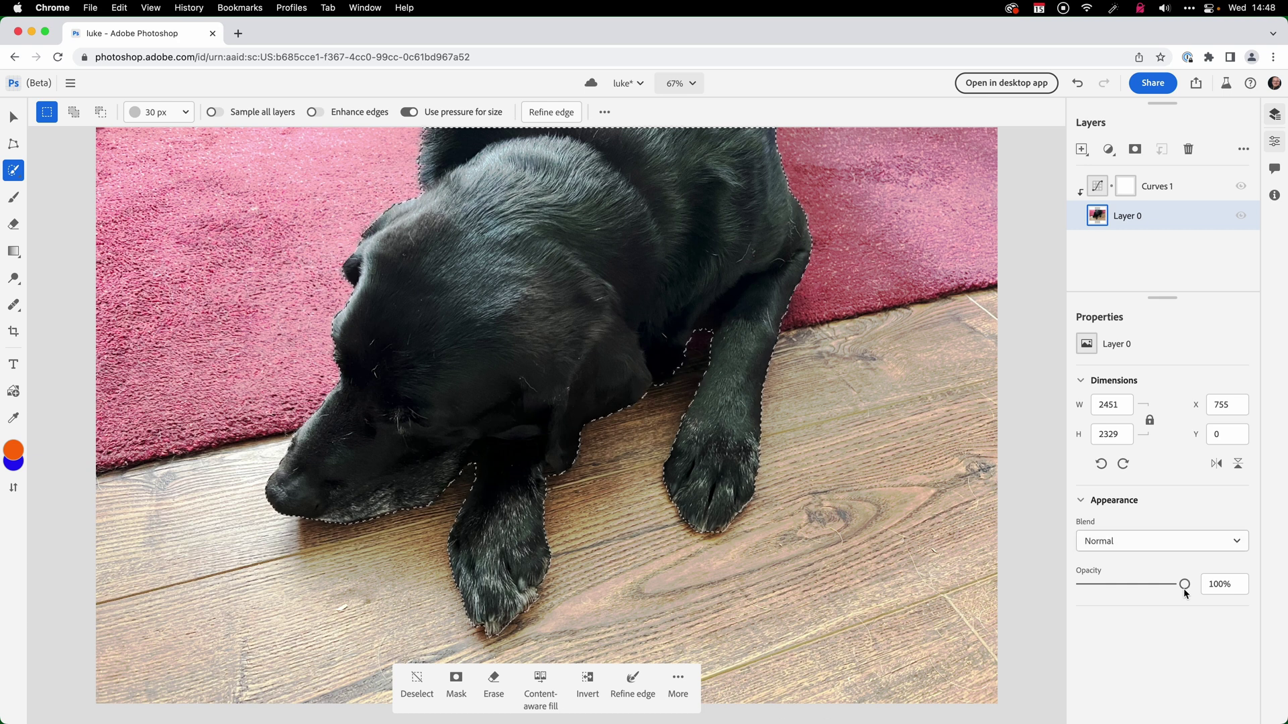
Add a layer mask from the dog selection, hiding the floor and rug.
left_click(456, 684)
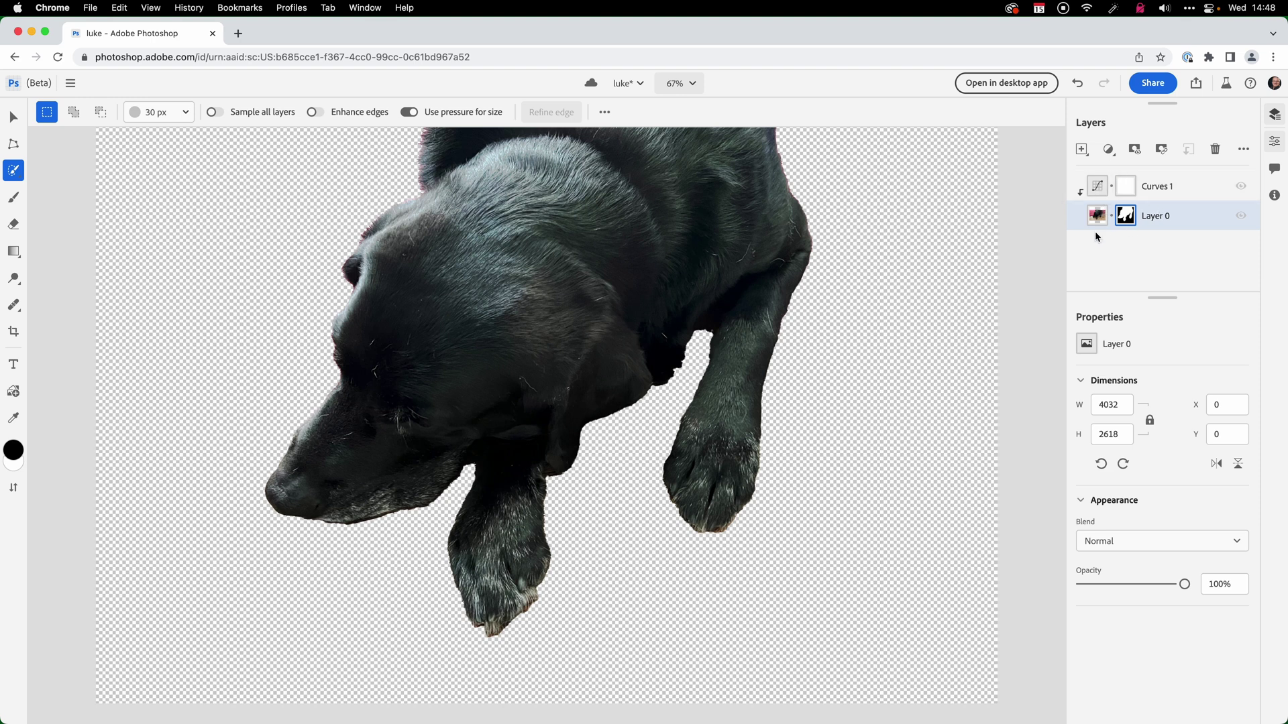
Add Layer 1 below Layer 0 and fill it with an orange-to-blue diagonal gradient.
left_click(1081, 149)
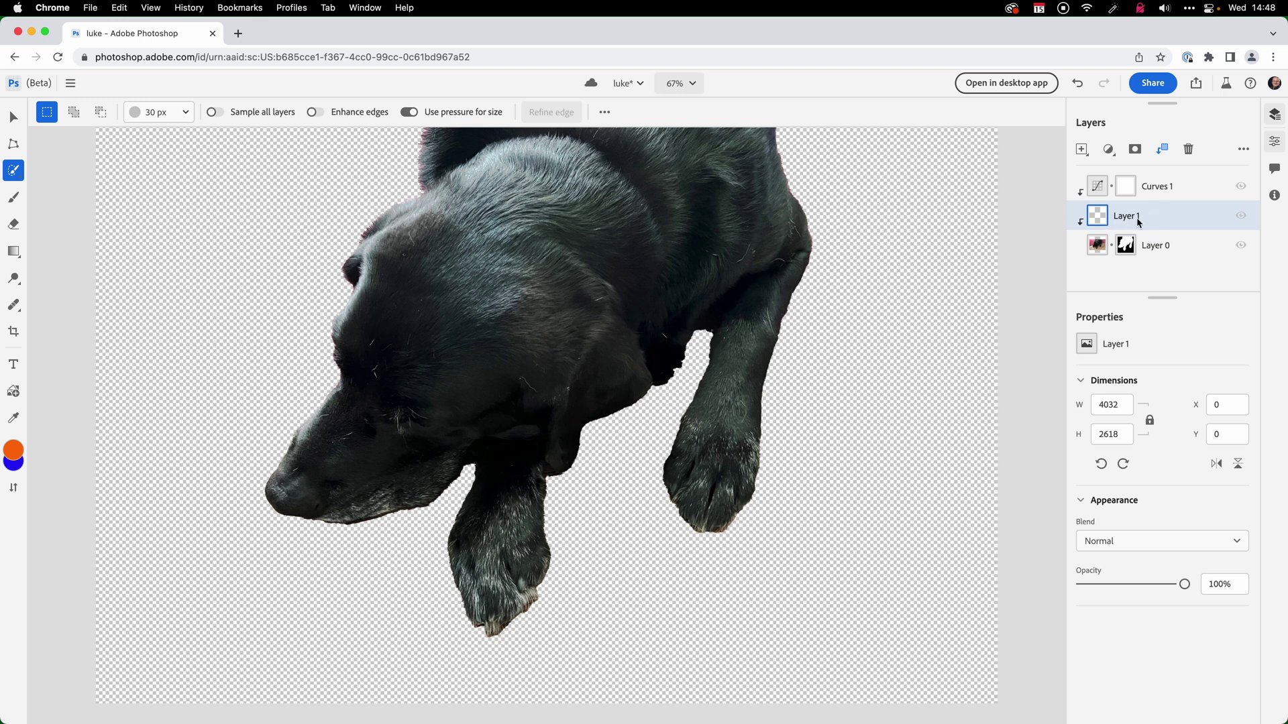
left_click_drag(1149, 219, 1149, 257)
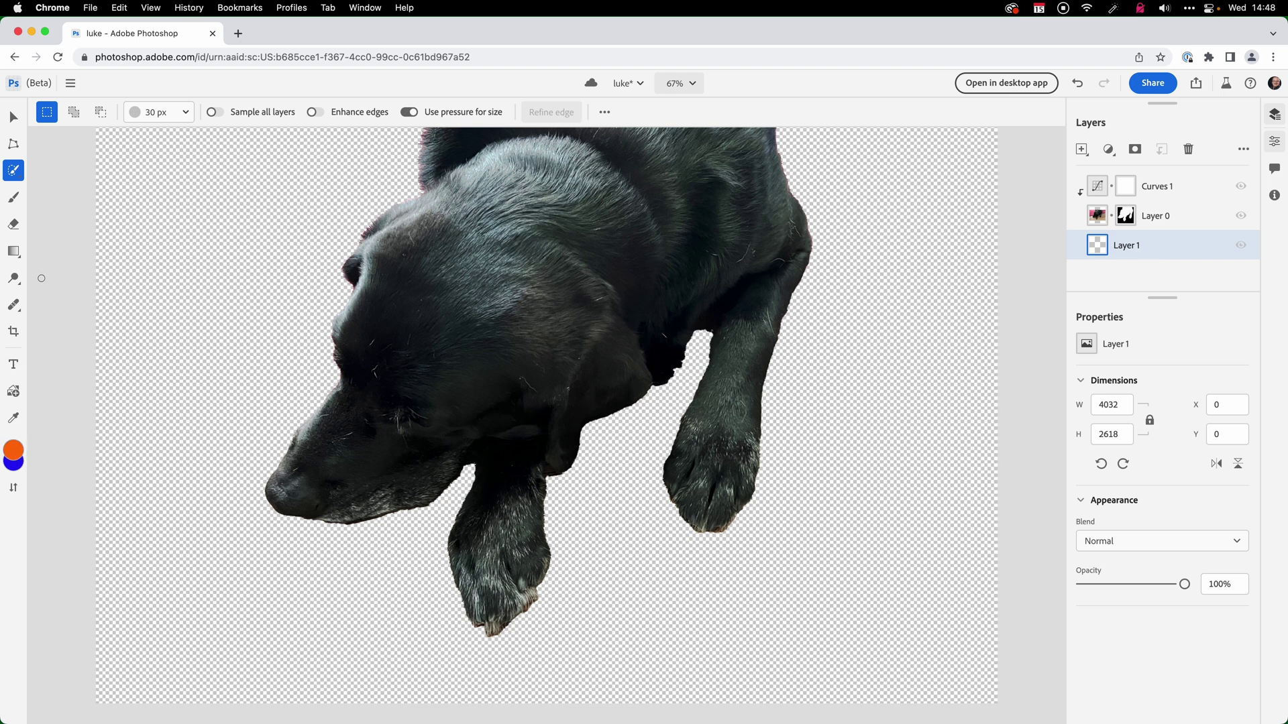
left_click(13, 253)
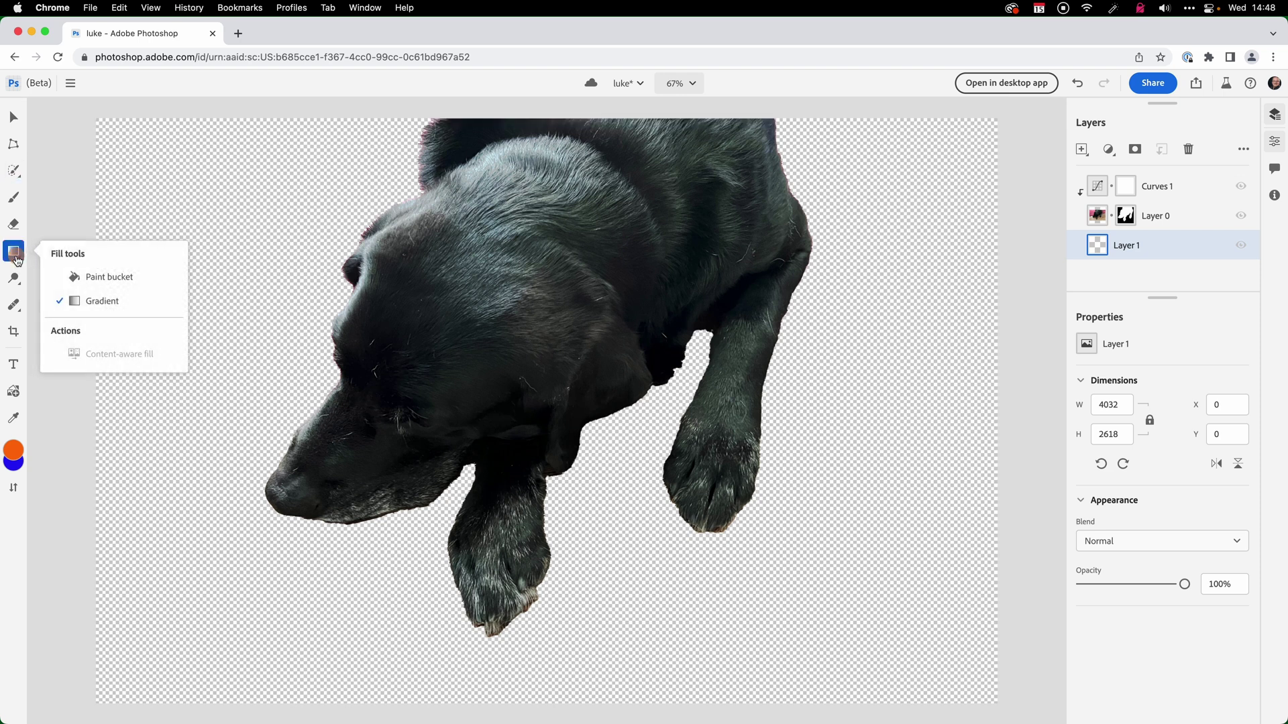
left_click(82, 301)
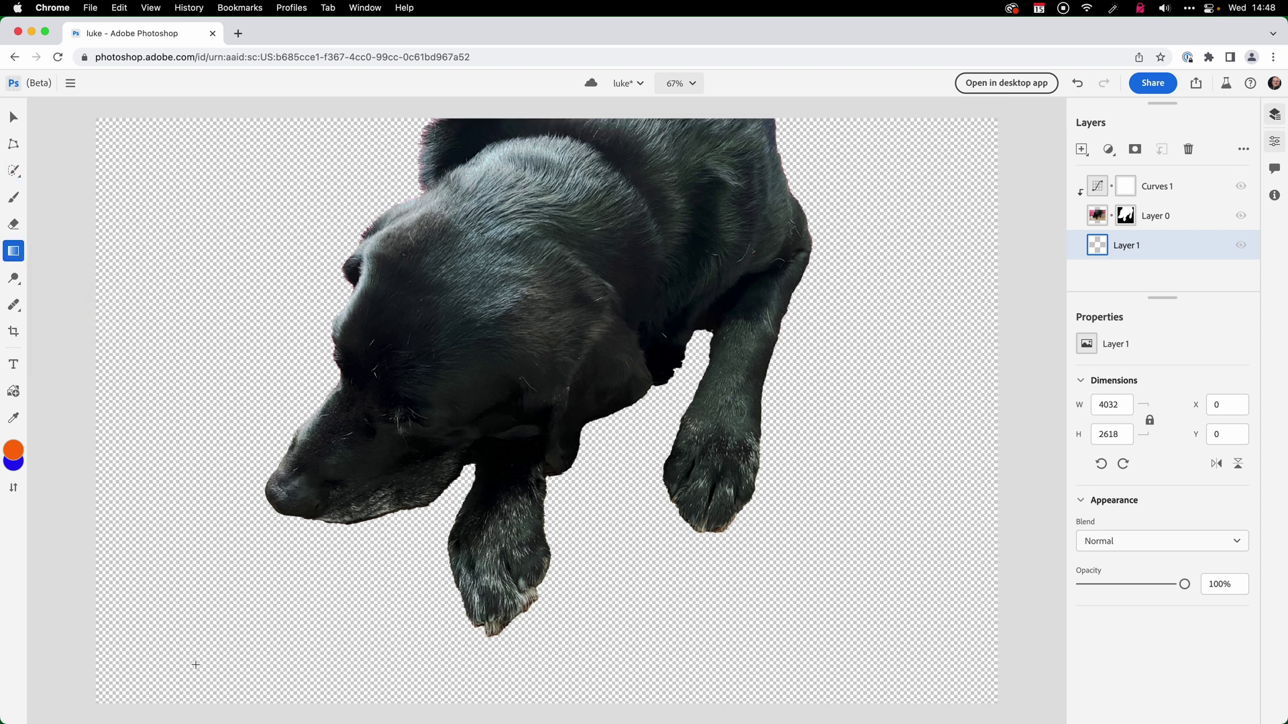
left_click_drag(106, 693, 985, 121)
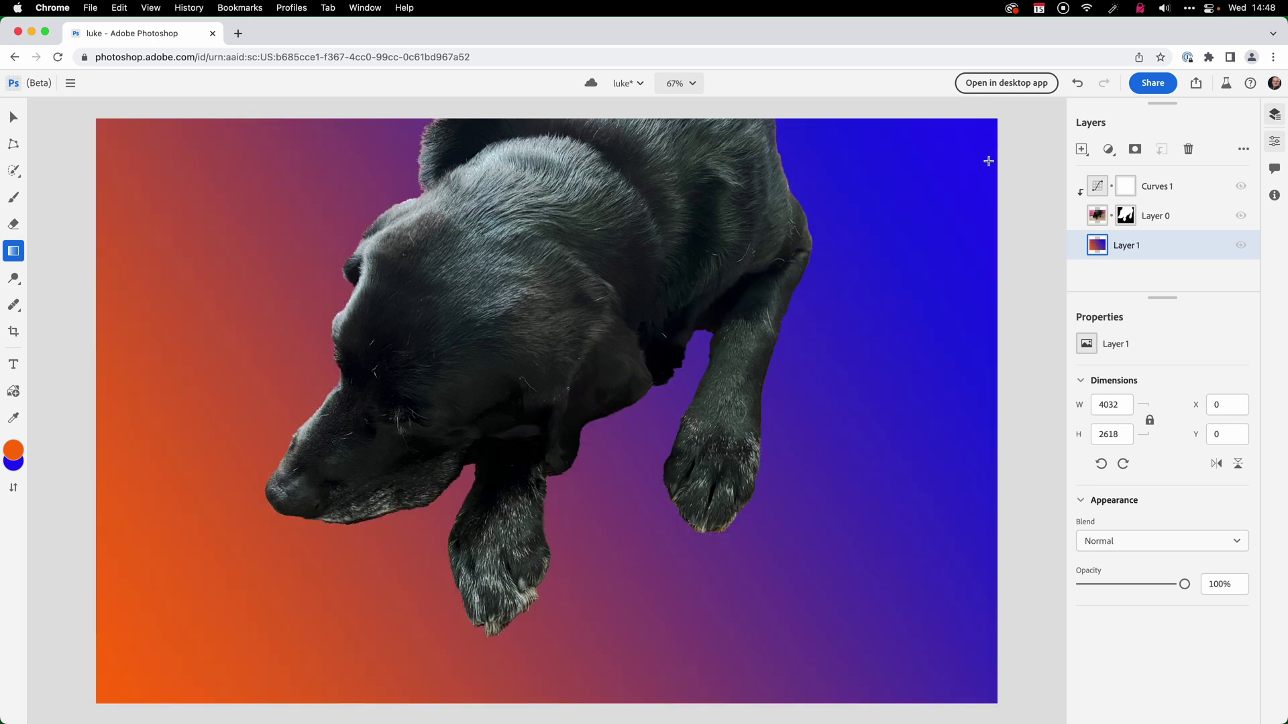